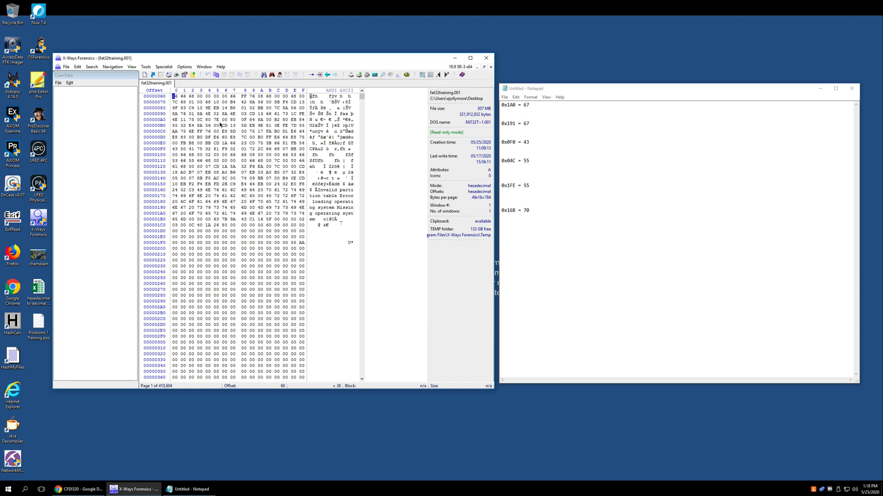
Toggle the offset column between hexadecimal and decimal notation to compare the row addresses, including the row at hexadecimal offset 160
{"action": "left_click", "coordinate": [219, 121]}
{"action": "left_click", "coordinate": [174, 97]}
{"action": "left_click", "coordinate": [156, 131]}
{"action": "left_click", "coordinate": [156, 148]}
{"action": "left_click", "coordinate": [159, 156]}
{"action": "left_click", "coordinate": [158, 158]}
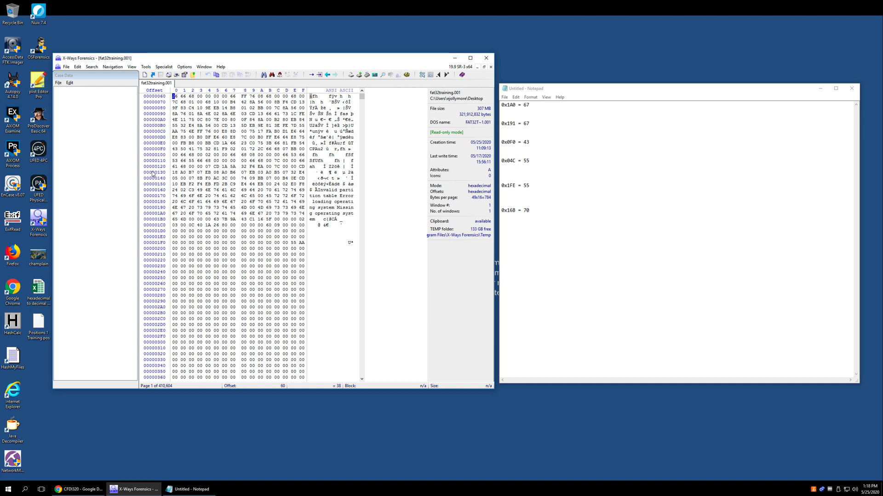
{"action": "left_click", "coordinate": [156, 159]}
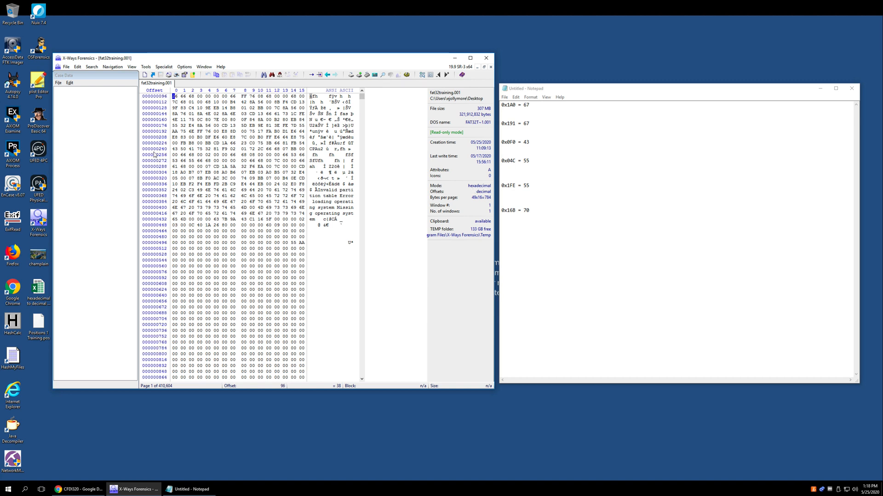
{"action": "left_click", "coordinate": [156, 161]}
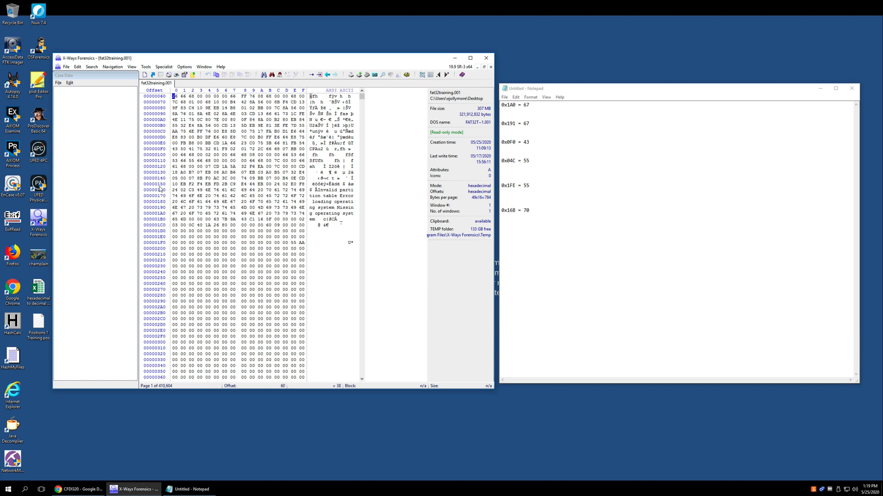
{"action": "left_click", "coordinate": [153, 172]}
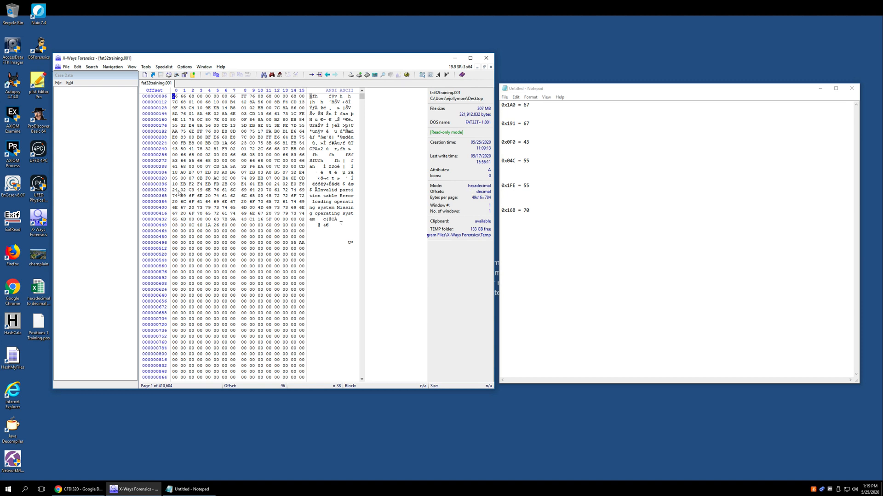
{"action": "left_click", "coordinate": [174, 190]}
{"action": "left_click", "coordinate": [158, 156]}
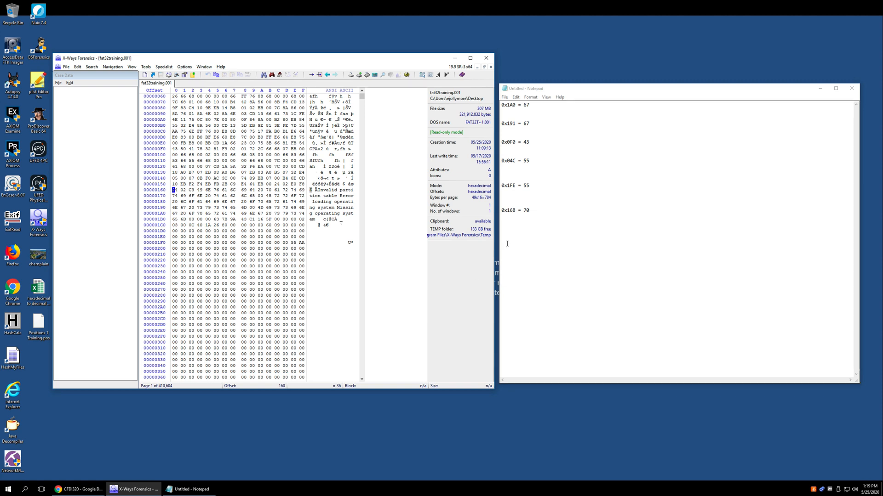
{"action": "left_click", "coordinate": [517, 232]}
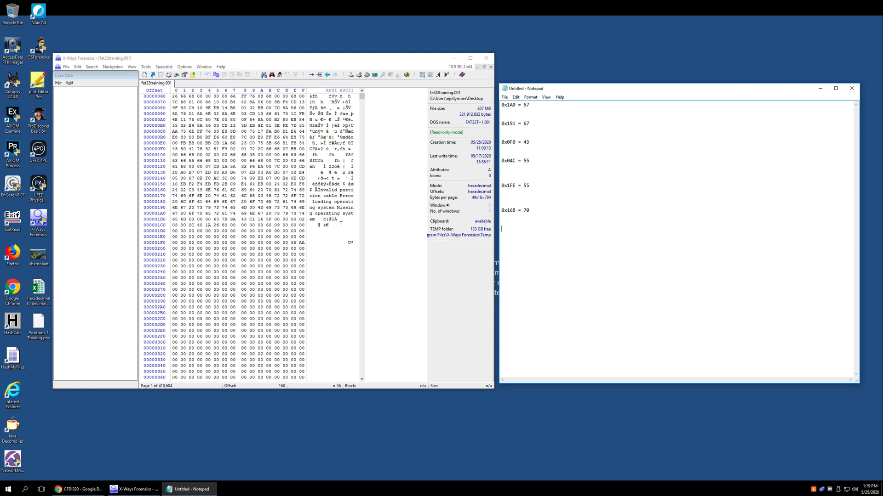
{"action": "type", "text": "170 -"}
{"action": "key", "text": "BackSpace"}
{"action": "type", "text": "="}
{"action": "key", "text": "shift+Home"}
{"action": "key", "text": "BackSpace"}
Examine which number base Go To Offset expects with the offset column in hexadecimal and in decimal, leaving the offsets in hexadecimal
{"action": "left_click", "coordinate": [163, 113]}
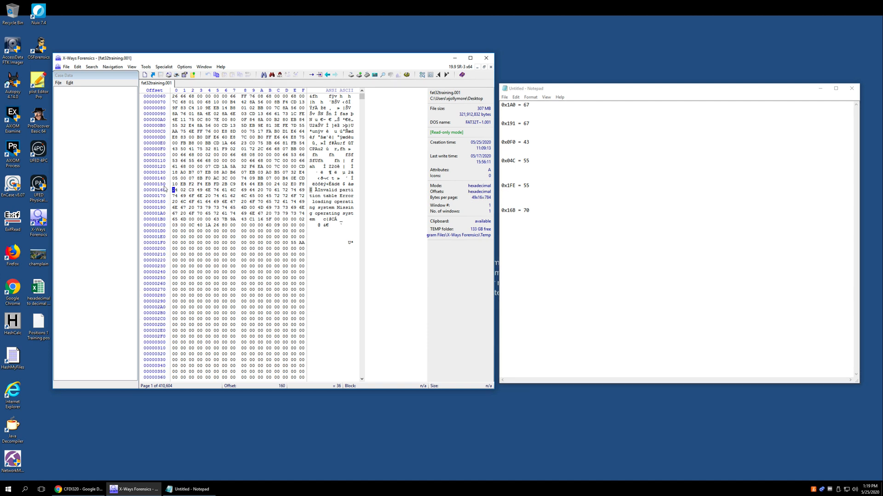
{"action": "left_click", "coordinate": [174, 97]}
{"action": "left_click", "coordinate": [113, 68]}
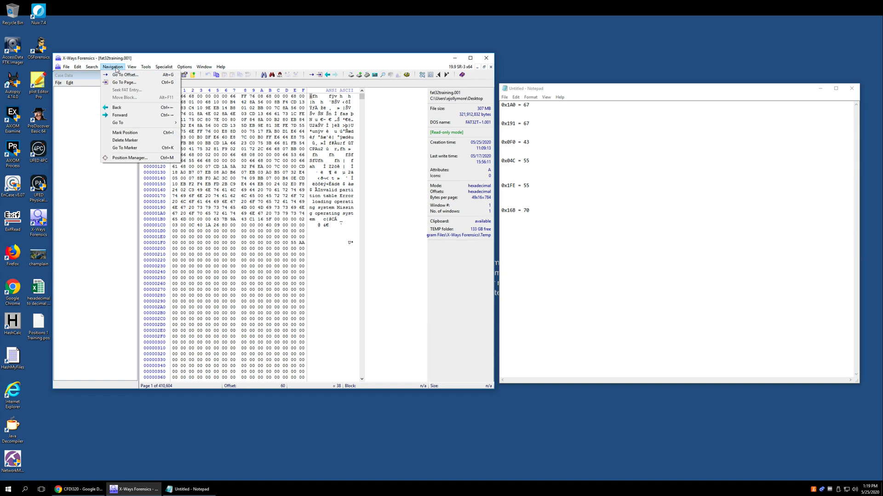
{"action": "left_click", "coordinate": [139, 76]}
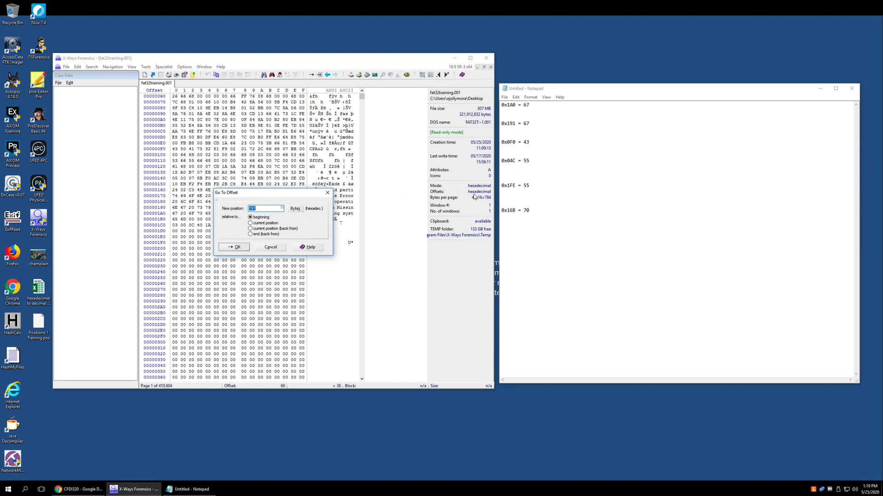
{"action": "left_click", "coordinate": [280, 248]}
{"action": "left_click", "coordinate": [145, 159]}
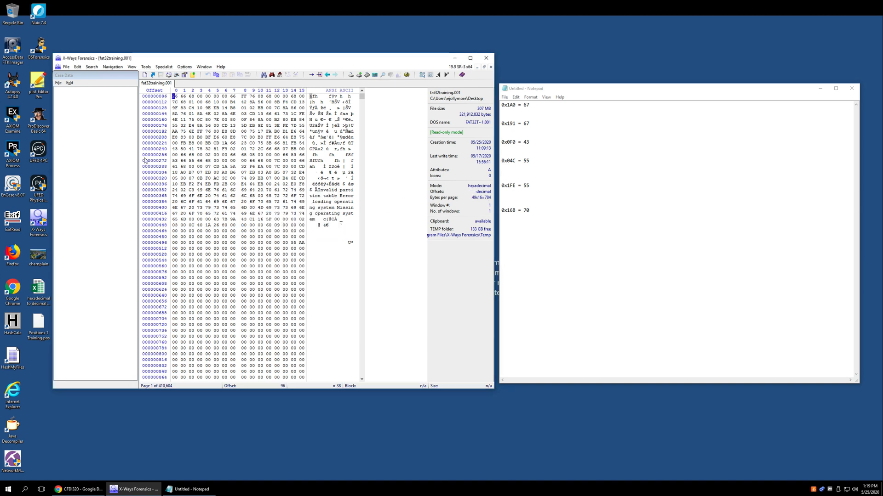
{"action": "left_click", "coordinate": [92, 67]}
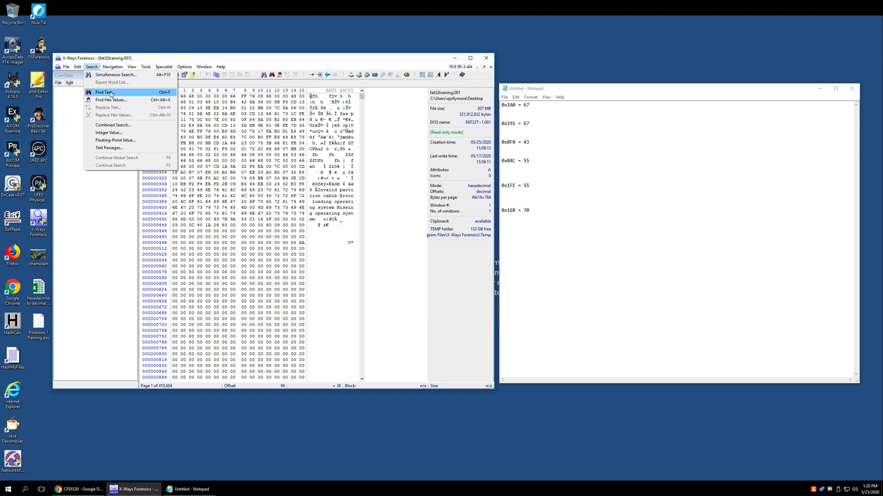
{"action": "left_click", "coordinate": [122, 76]}
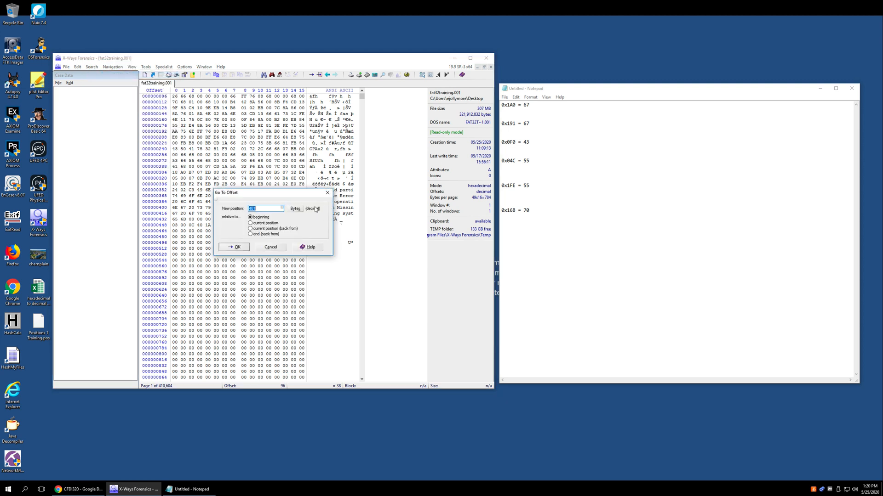
{"action": "left_click", "coordinate": [276, 248]}
{"action": "left_click", "coordinate": [161, 201]}
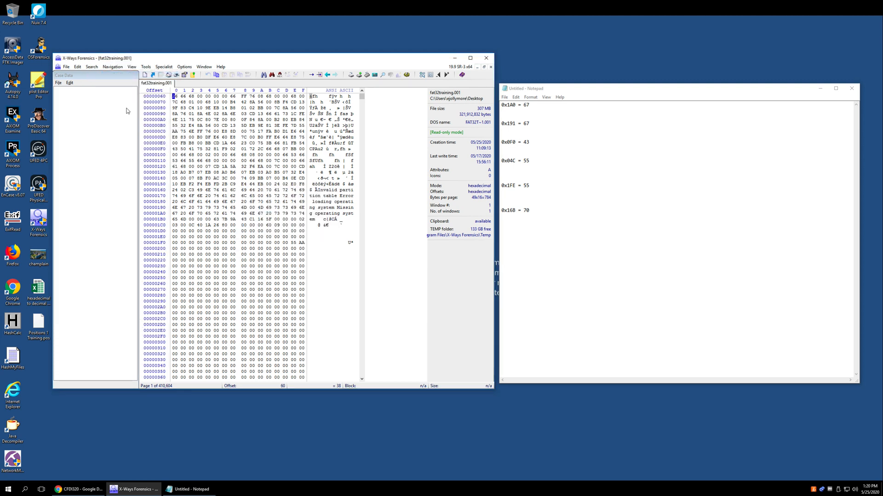
Go to hexadecimal offset 1A0 relative to the beginning of the disk image
{"action": "left_click", "coordinate": [103, 68]}
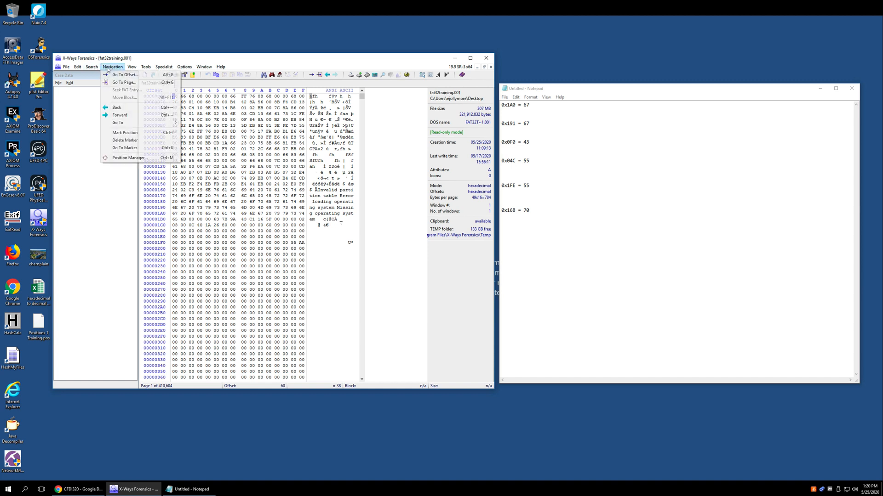
{"action": "left_click", "coordinate": [128, 76]}
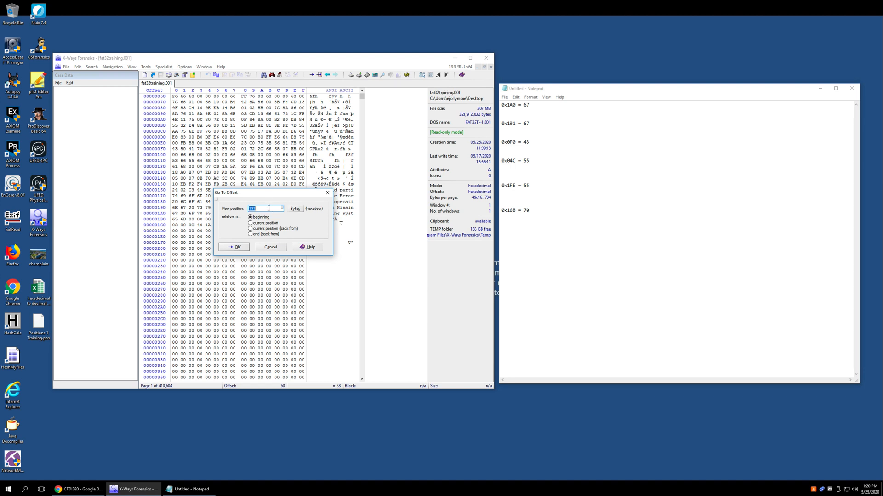
{"action": "key", "text": "BackSpace"}
{"action": "left_click", "coordinate": [283, 209]}
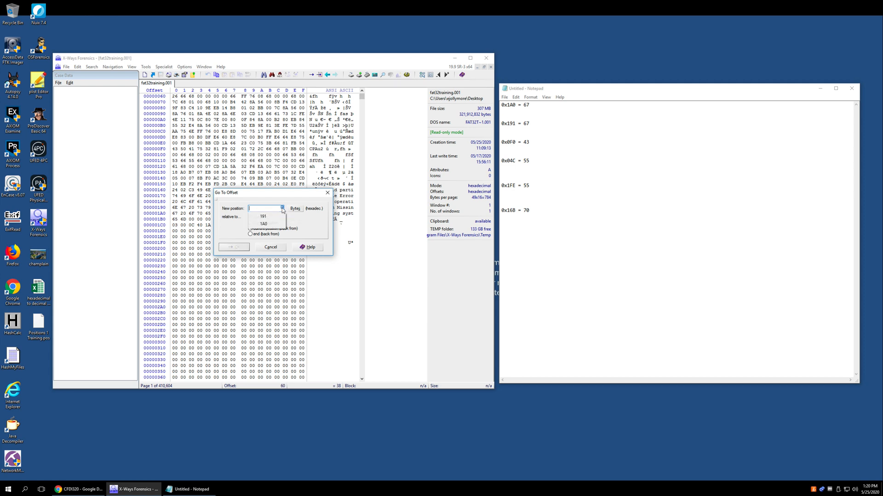
{"action": "left_click", "coordinate": [272, 208]}
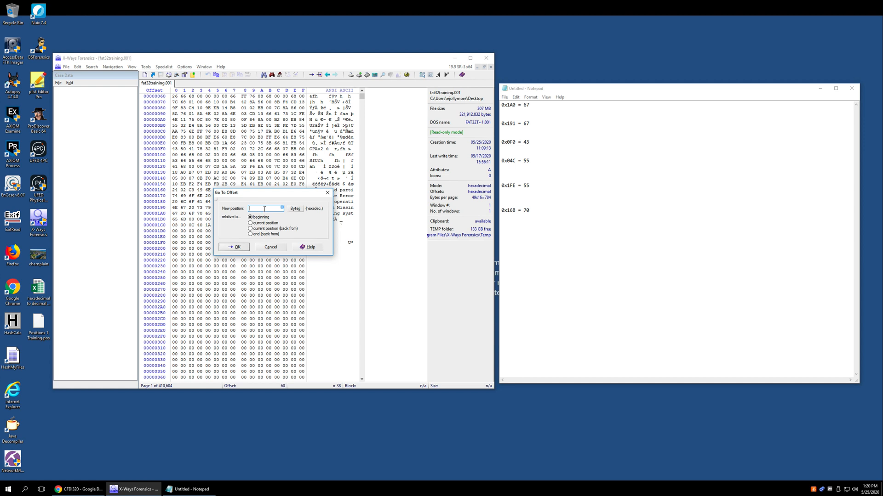
{"action": "left_click_drag", "start_coordinate": [260, 194], "coordinate": [244, 197]}
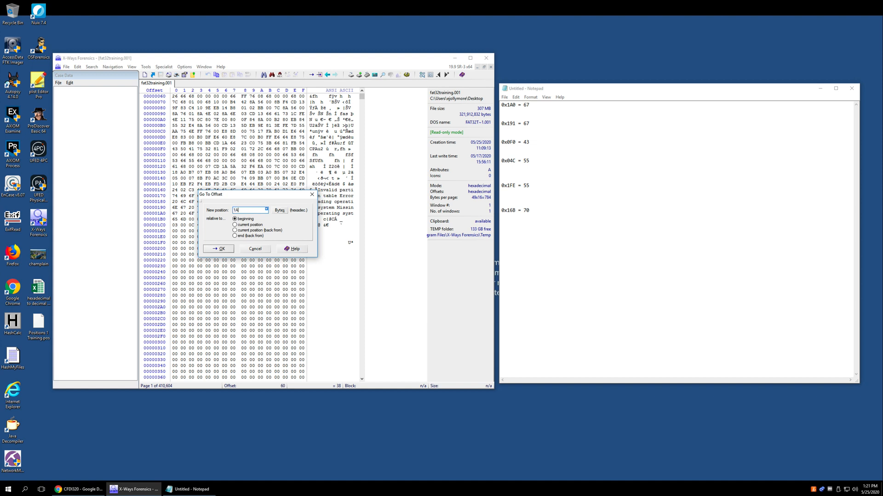
{"action": "left_click", "coordinate": [218, 249]}
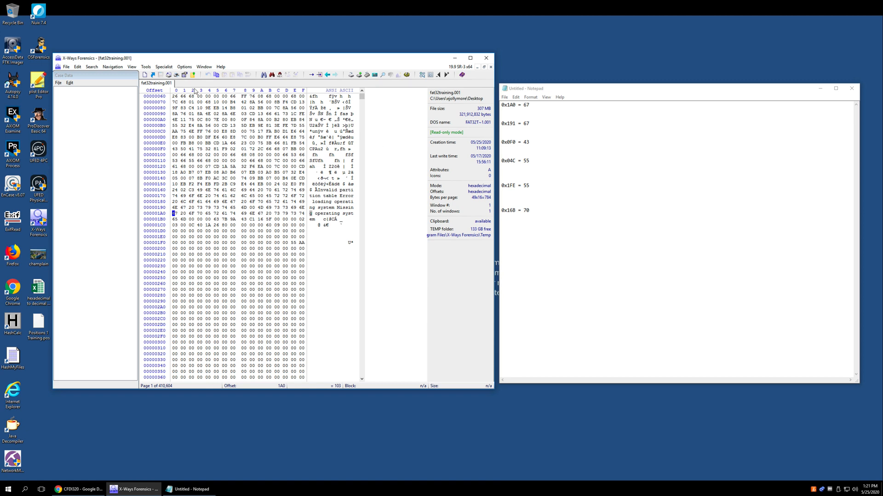
Go to hexadecimal offset 1FE relative to the beginning of the image
{"action": "left_click", "coordinate": [115, 67]}
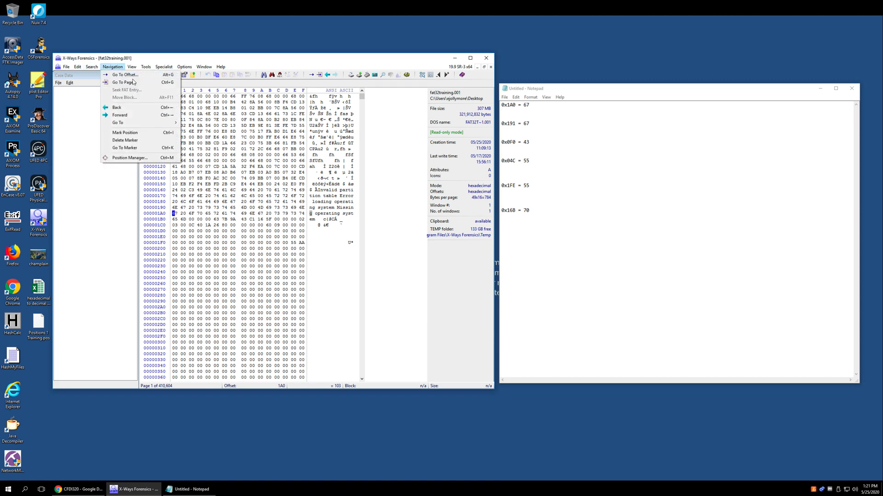
{"action": "left_click", "coordinate": [131, 75]}
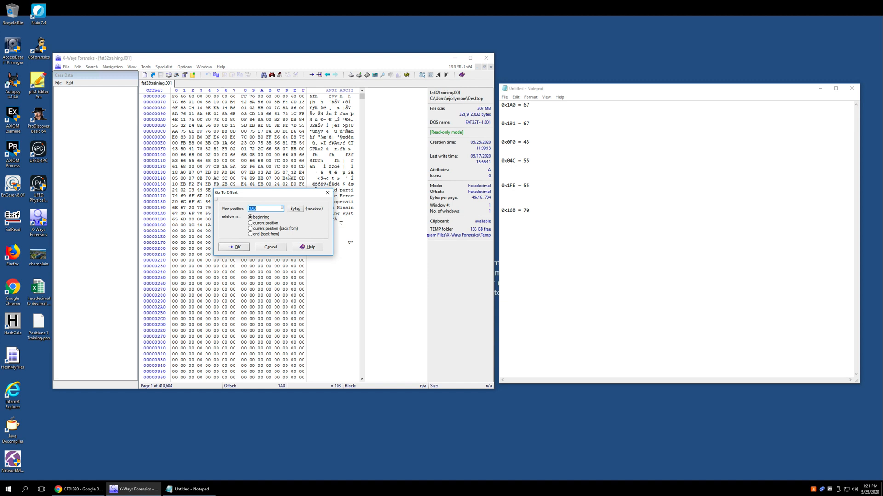
{"action": "type", "text": "1FE"}
{"action": "key", "text": "Return"}
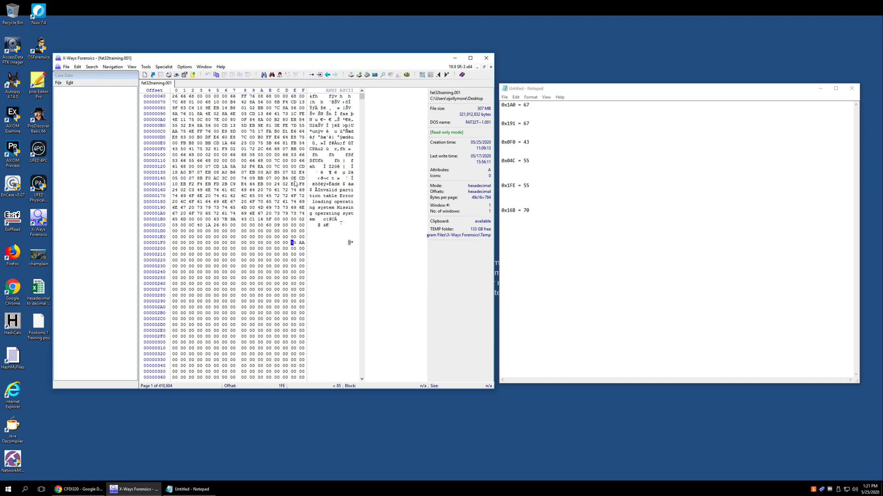
Select the first displayed byte, and go to hexadecimal offset 16B relative to the beginning of the image
{"action": "left_click", "coordinate": [174, 96]}
{"action": "left_click", "coordinate": [112, 69]}
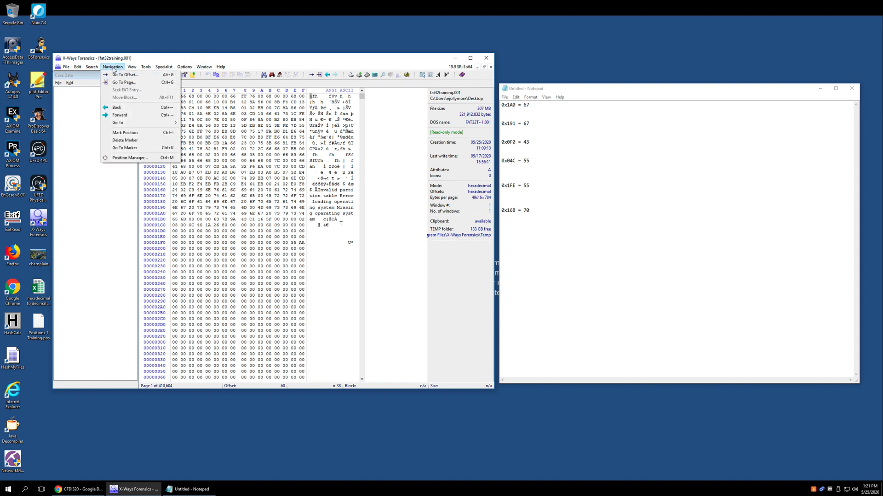
{"action": "left_click", "coordinate": [125, 75]}
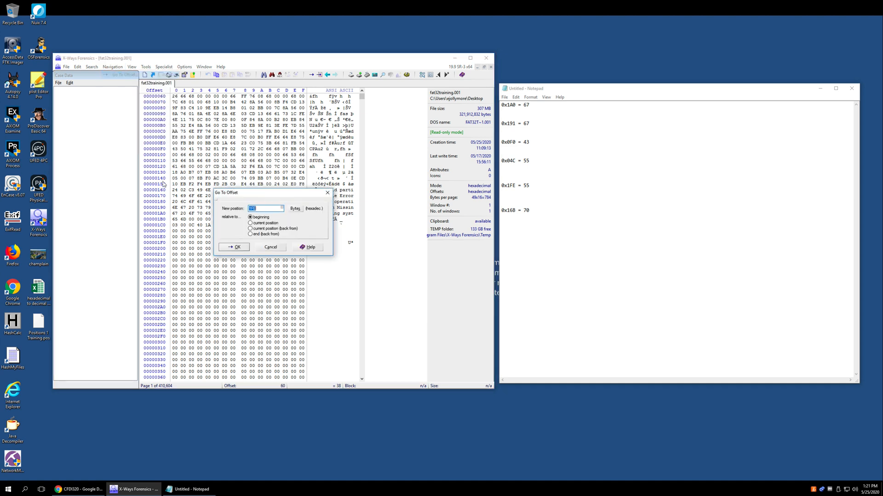
{"action": "type", "text": "16B"}
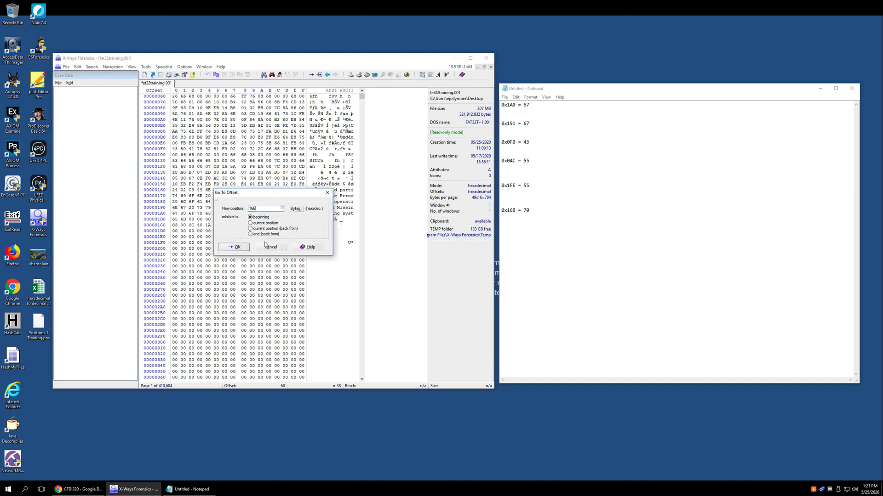
{"action": "left_click", "coordinate": [237, 247]}
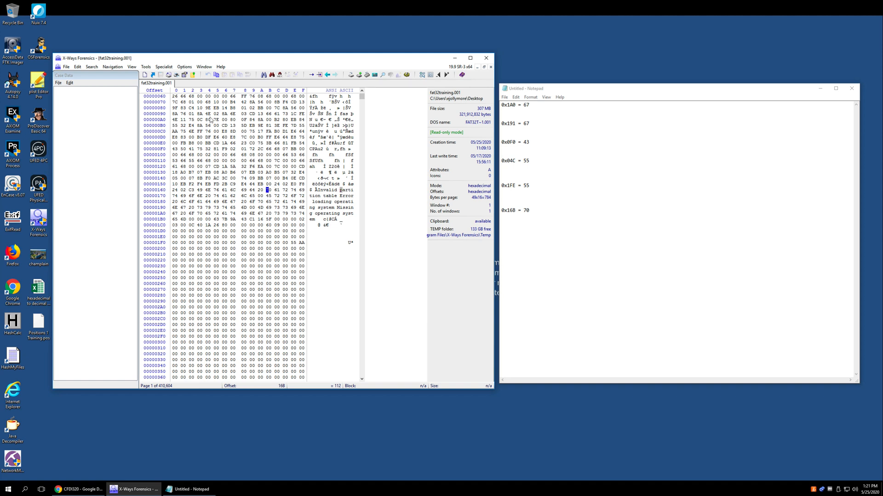
Add the entry "300 =" below the last line in Notepad and switch the hex view's offset column to decimal
{"action": "left_click", "coordinate": [218, 144]}
{"action": "left_click", "coordinate": [537, 239]}
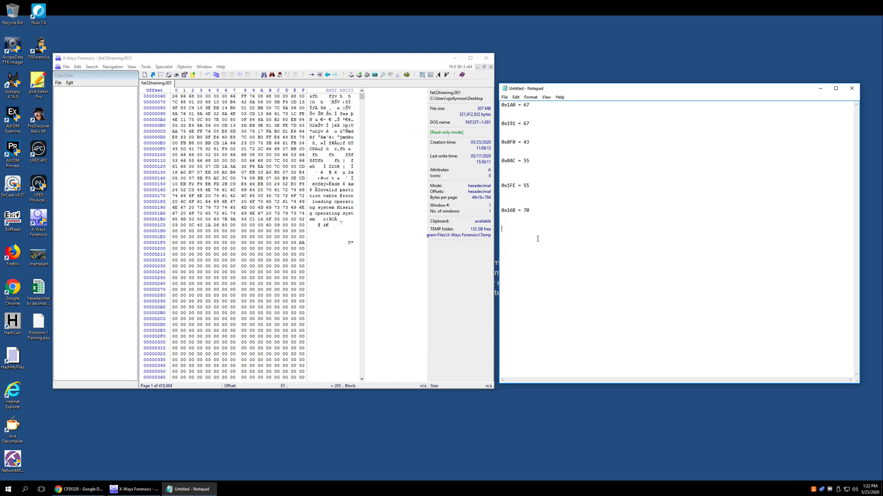
{"action": "type", "text": "300"}
{"action": "left_click", "coordinate": [152, 167]}
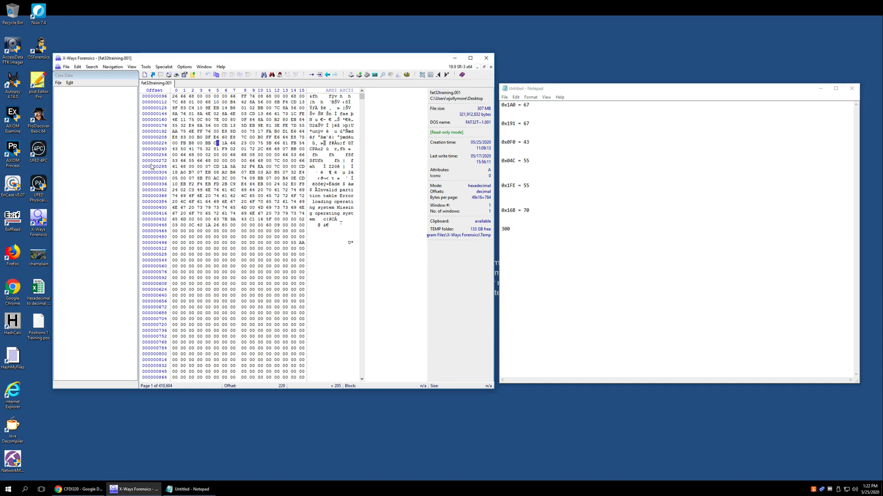
{"action": "left_click", "coordinate": [527, 230]}
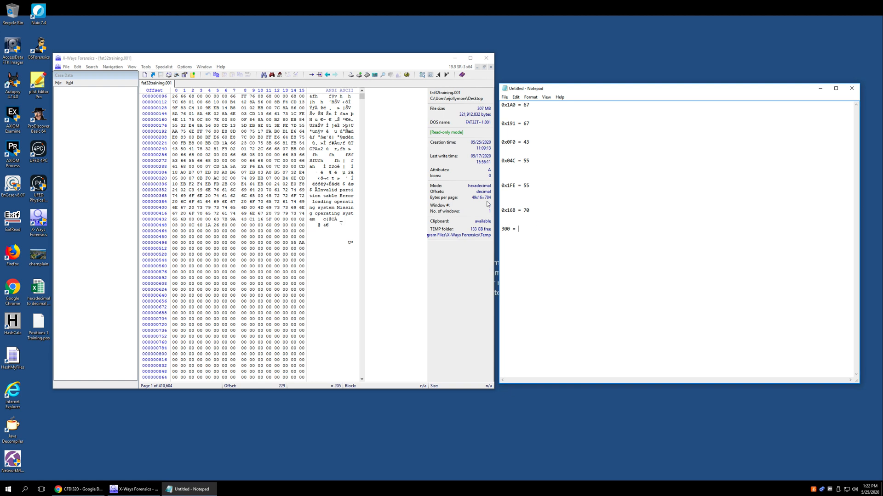
Go to decimal offset 300 relative to the beginning of the image
{"action": "left_click", "coordinate": [112, 67]}
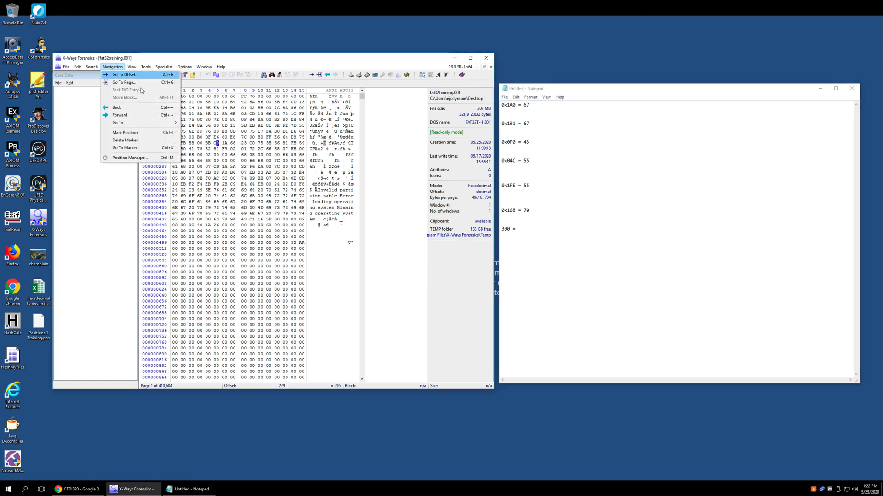
{"action": "left_click", "coordinate": [159, 215]}
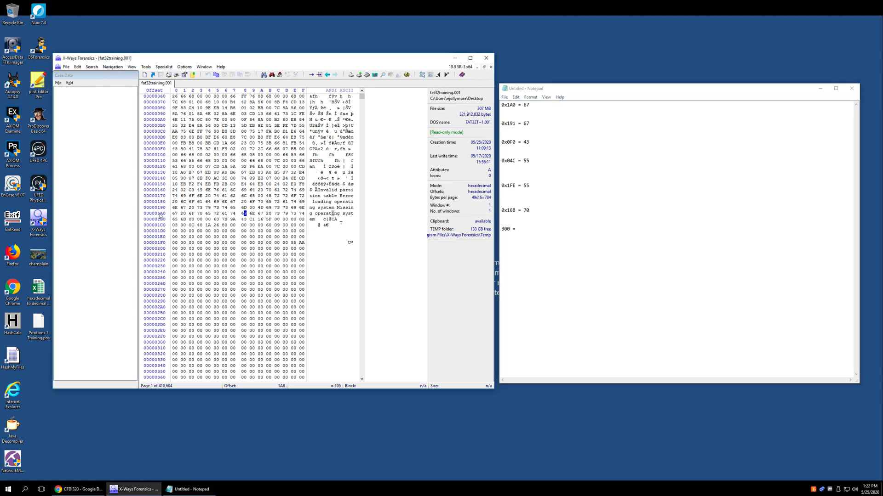
{"action": "left_click", "coordinate": [112, 67]}
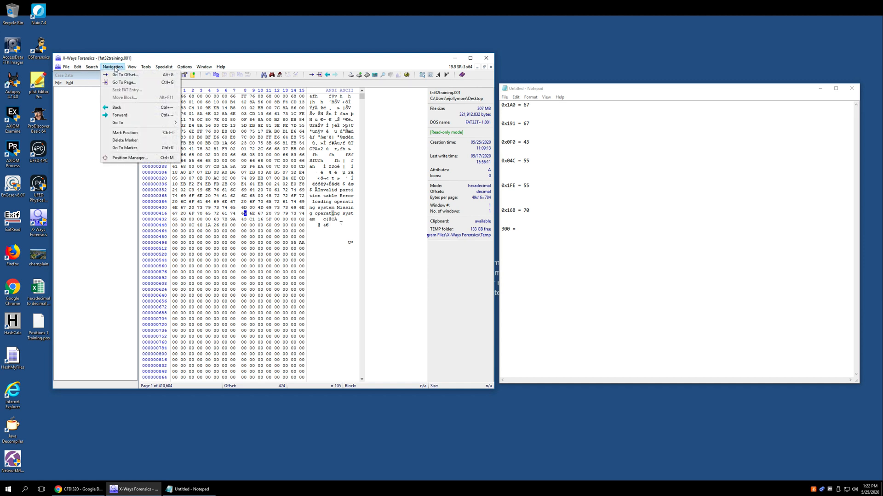
{"action": "left_click", "coordinate": [132, 75]}
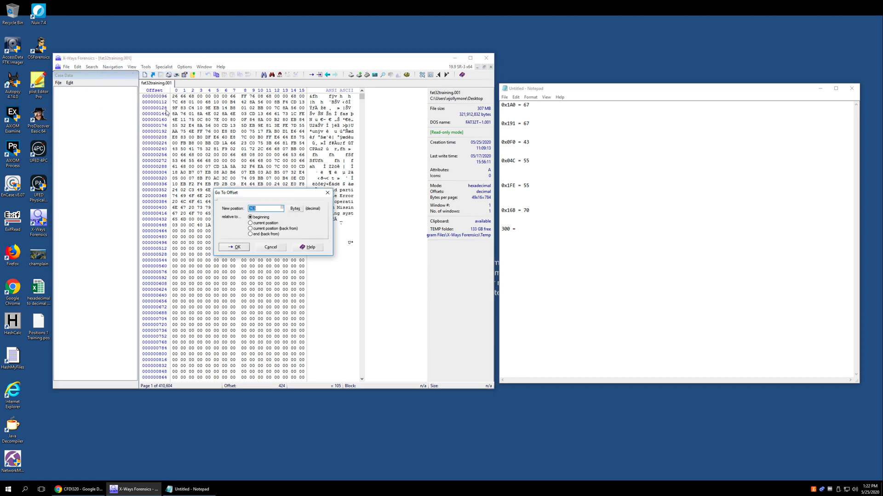
{"action": "key", "text": "BackSpace"}
{"action": "type", "text": "300"}
{"action": "key", "text": "Return"}
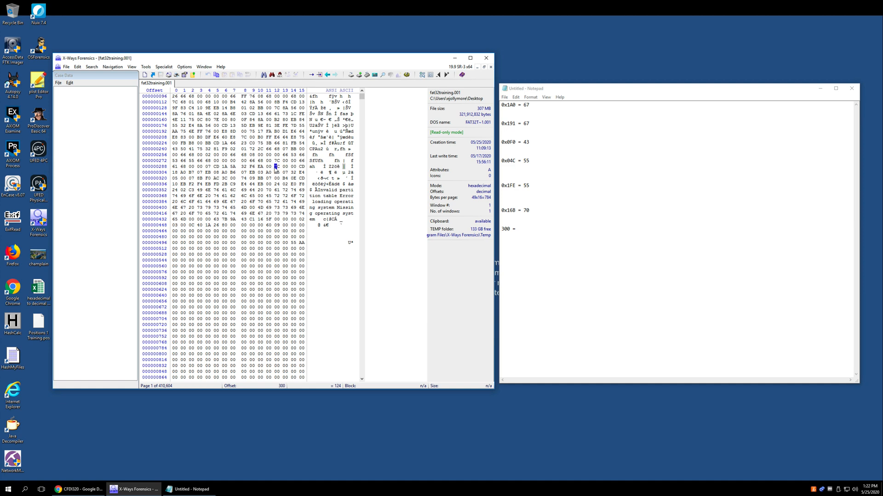
Enter 7C as the value of the "300 =" entry in Notepad and switch the X-Ways Forensics offset display to hexadecimal
{"action": "left_click", "coordinate": [536, 228]}
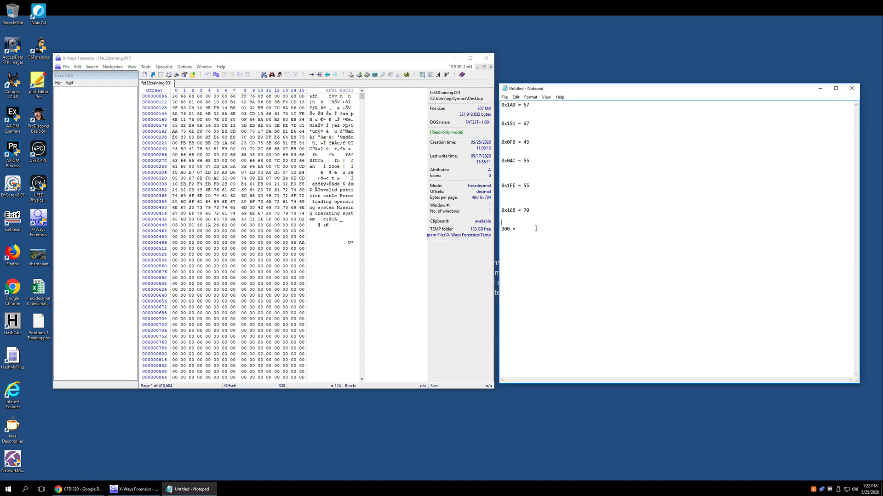
{"action": "type", "text": "7C"}
{"action": "left_click_drag", "start_coordinate": [312, 61], "coordinate": [302, 57]}
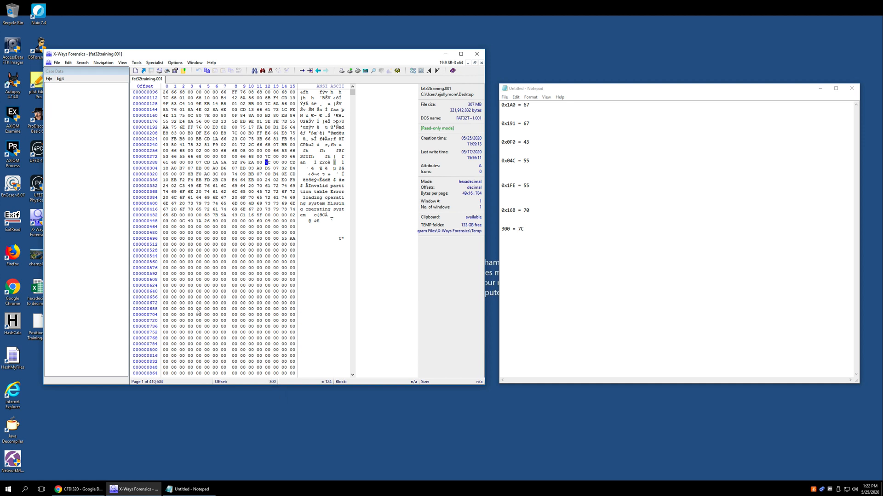
{"action": "left_click", "coordinate": [273, 382]}
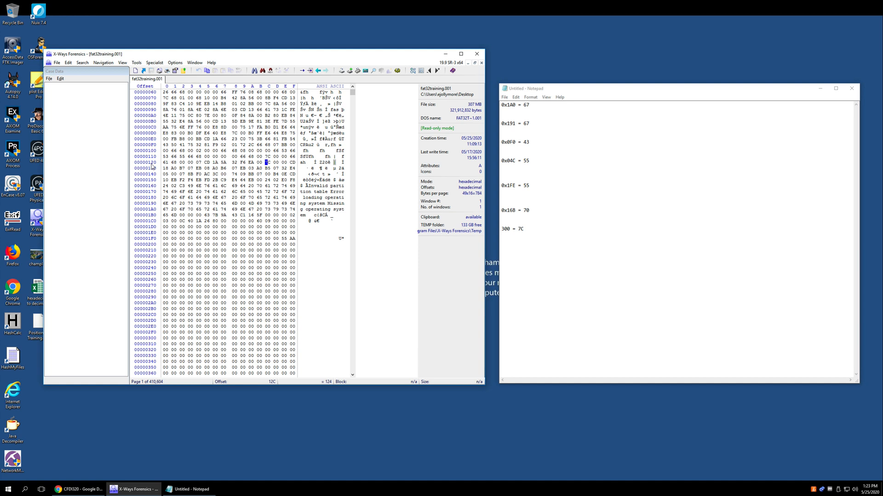
Add the line "What is the hexadecimal offset version of the decimal offset 300? = 0x12C" below the 300 entry in Notepad
{"action": "left_click", "coordinate": [546, 258]}
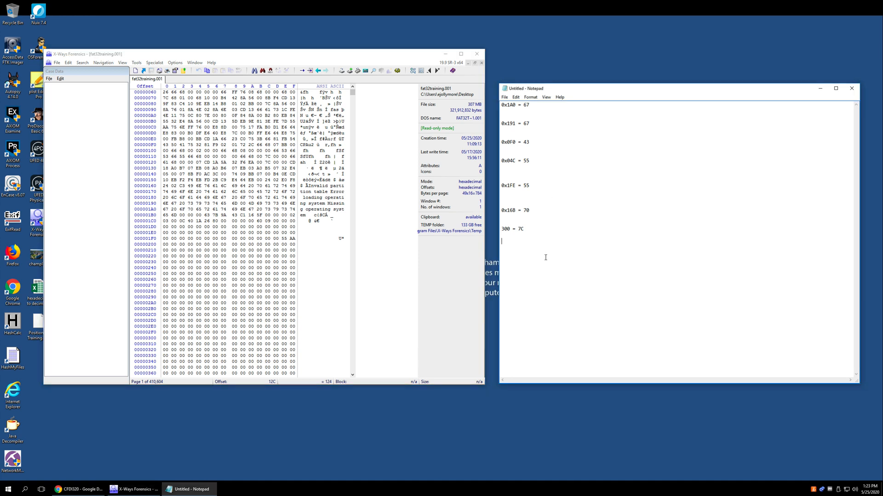
{"action": "type", "text": "What is the hexadecimal offset version of the deci"}
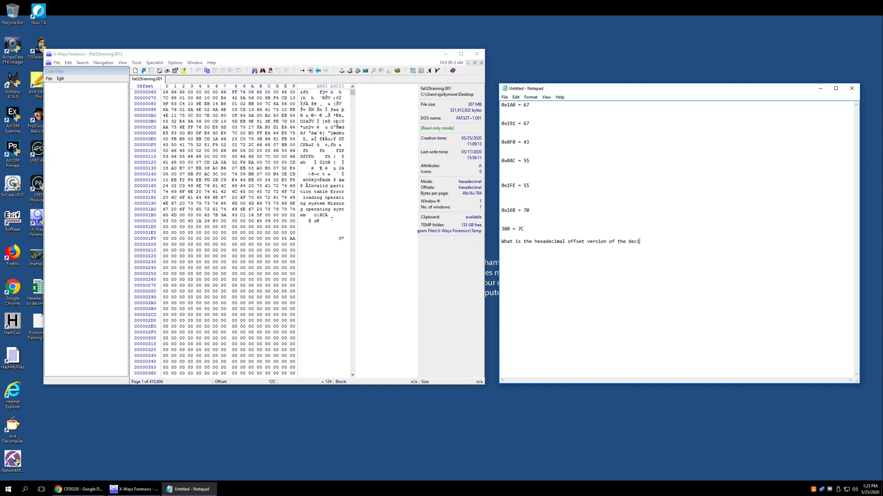
{"action": "type", "text": "mal offset "}
{"action": "type", "text": "300?"}
{"action": "type", "text": " = 12C"}
{"action": "type", "text": "0x12C"}
Insert an extra blank line above and below the "300 = 7C" entry, and switch back to X-Ways Forensics
{"action": "key", "text": "Return"}
{"action": "left_click", "coordinate": [535, 242]}
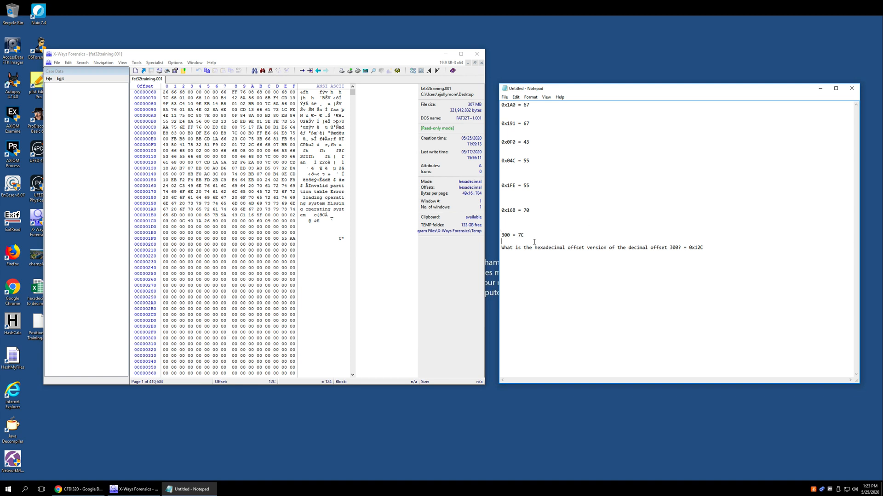
{"action": "key", "text": "Return"}
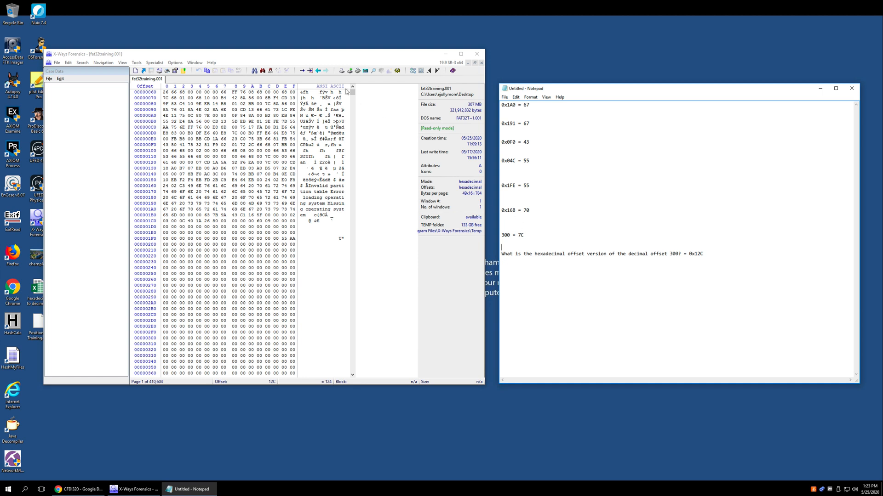
{"action": "left_click", "coordinate": [260, 56]}
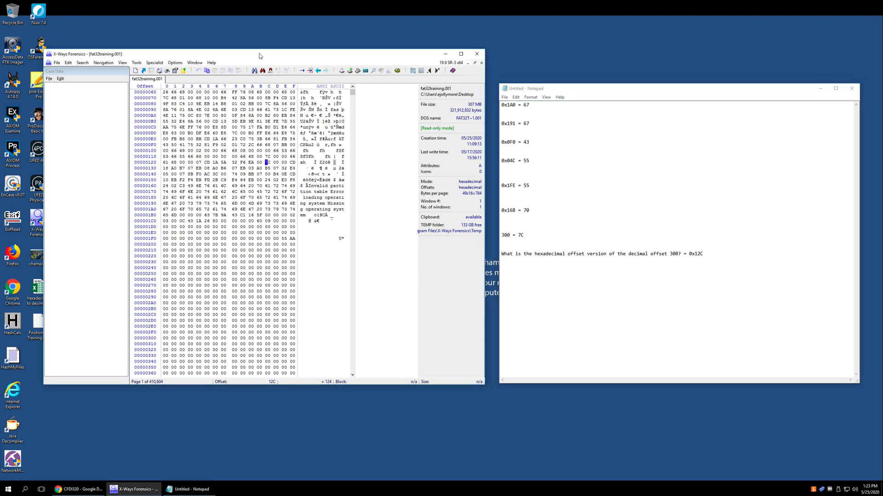